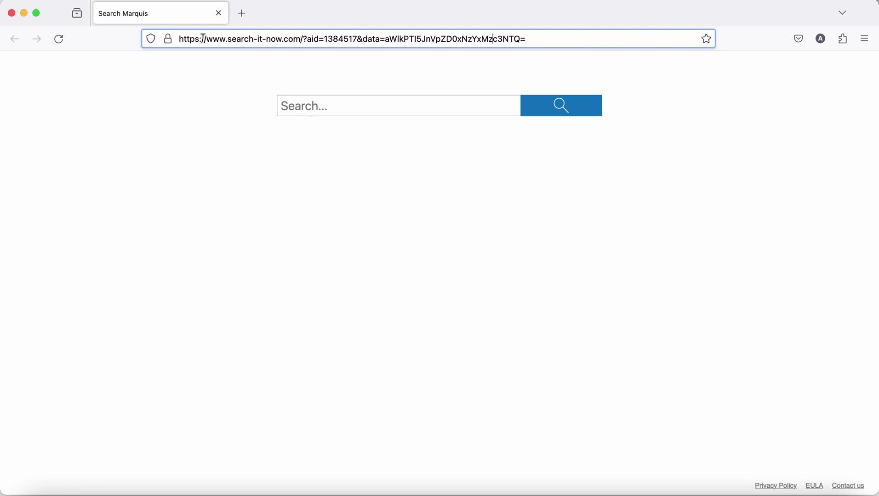
- Highlight the search-it-now.com domain in the address bar, then dismiss the address suggestions
{"action": "left_click_drag", "start_coordinate": [208, 38], "coordinate": [303, 33]}
{"action": "left_click", "coordinate": [302, 36]}
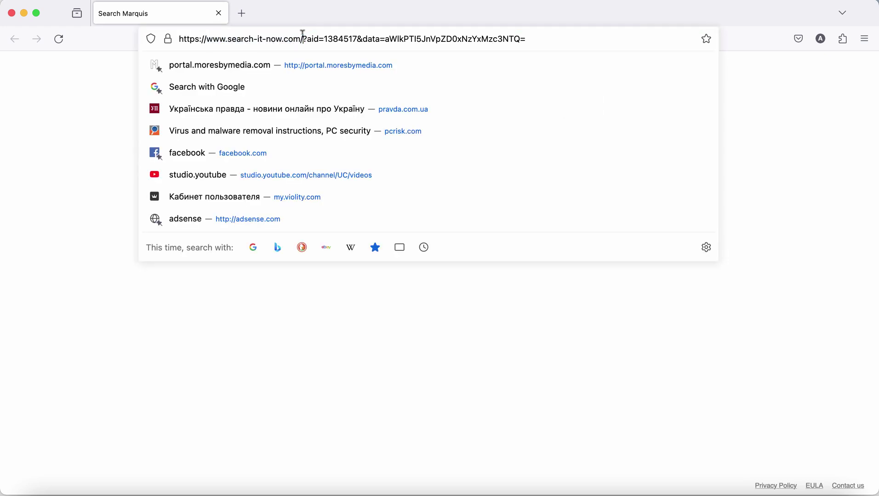
{"action": "left_click", "coordinate": [767, 99]}
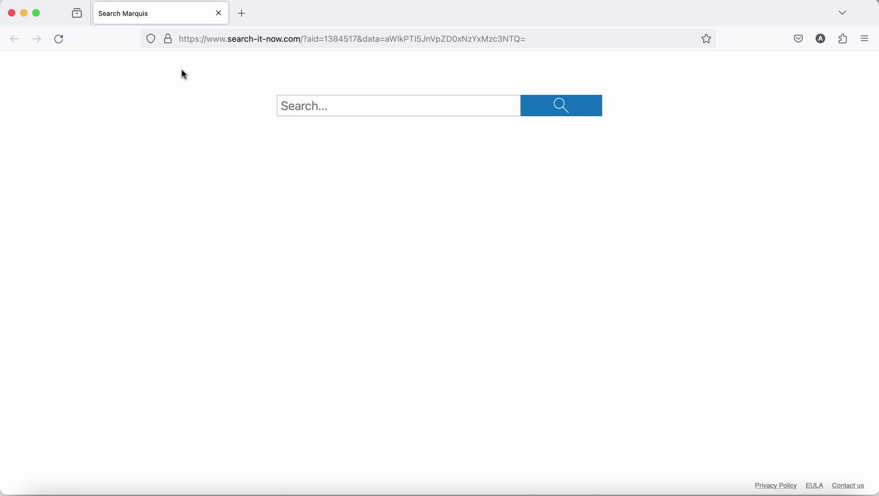
- Search 'car' from the Search Marquis page and inspect the resulting search1.me address
{"action": "left_click", "coordinate": [320, 95]}
{"action": "type", "text": "car"}
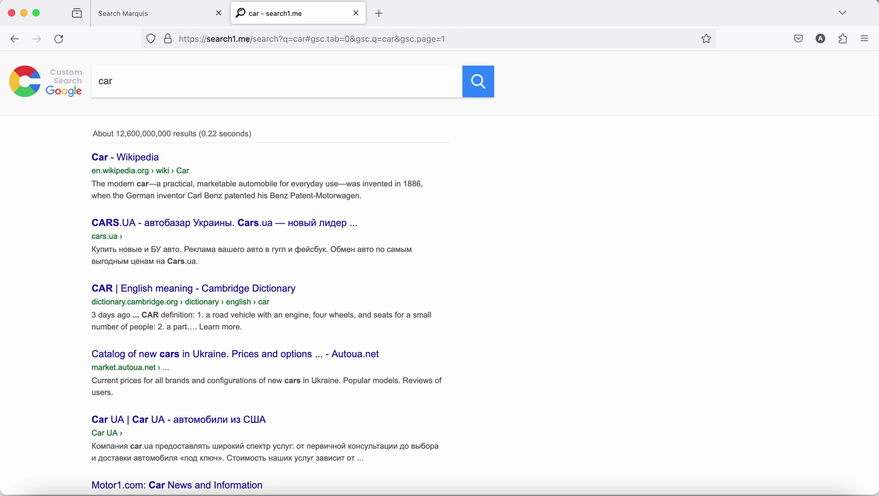
{"action": "left_click", "coordinate": [212, 38]}
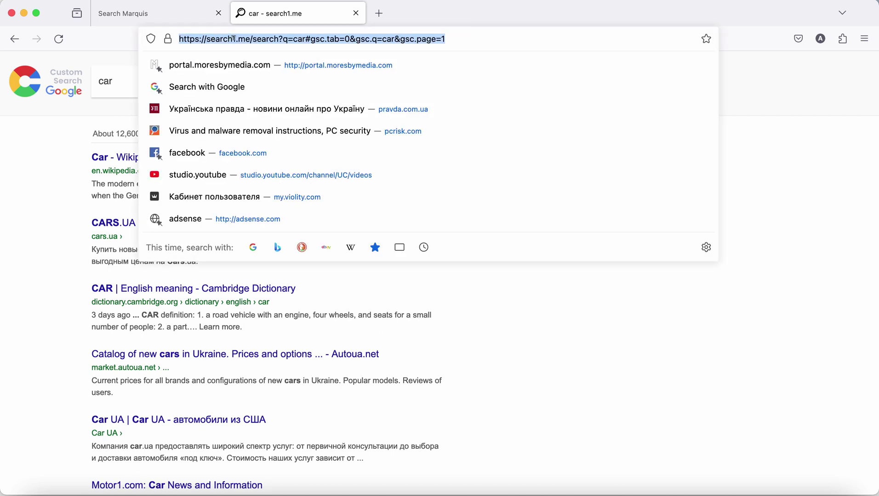
{"action": "left_click", "coordinate": [232, 38]}
{"action": "left_click", "coordinate": [182, 23]}
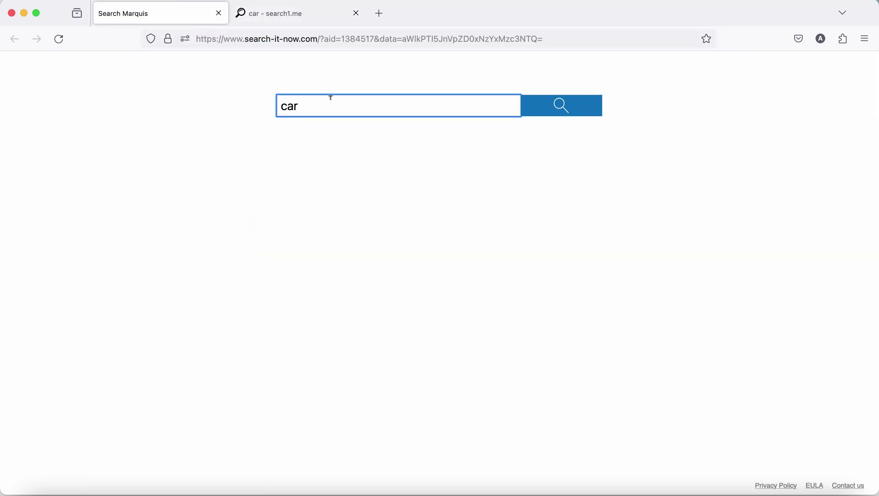
- Search 'iphone' from the Search Marquis page, which lands on Bing results
{"action": "key", "text": "BackSpace"}
{"action": "key", "text": "BackSpace"}
{"action": "key", "text": "BackSpace"}
{"action": "type", "text": "iphone"}
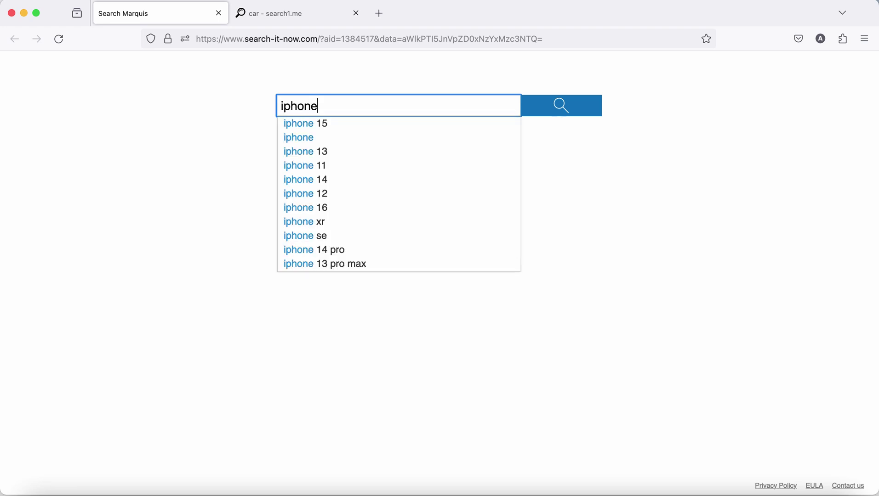
{"action": "key", "text": "Return"}
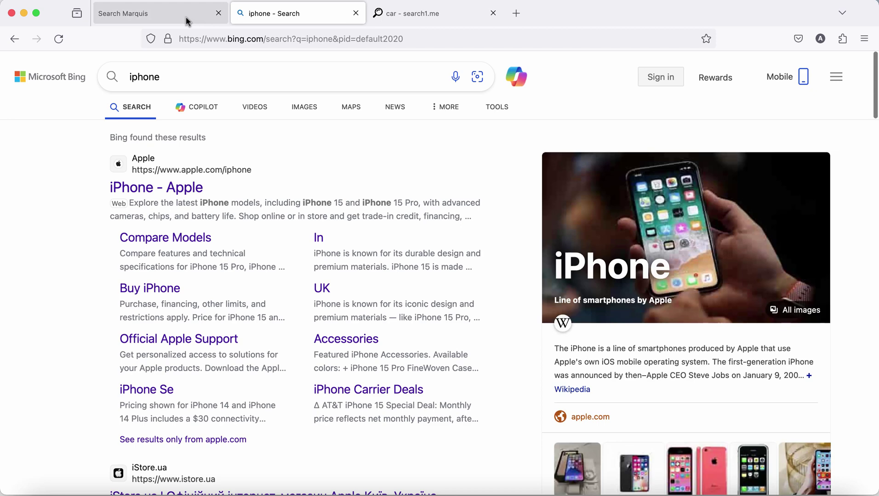
{"action": "left_click", "coordinate": [184, 21]}
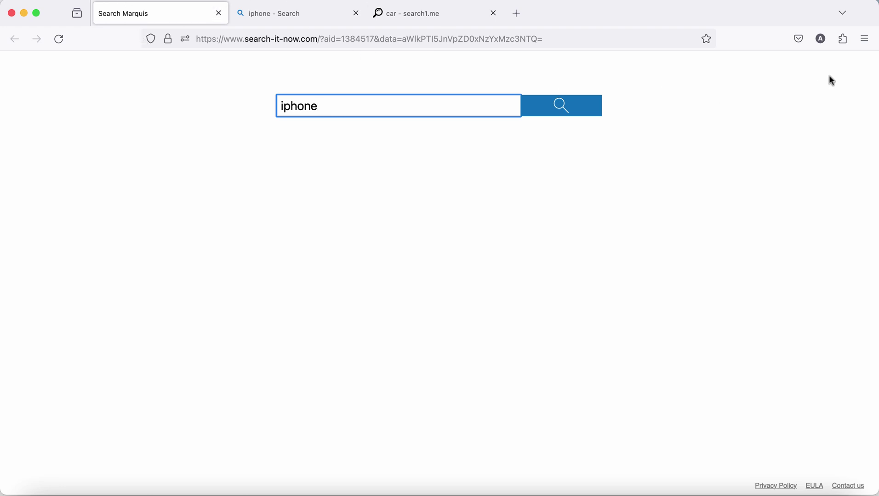
- Open Add-ons and themes from the Firefox main menu and scroll through the extensions page
{"action": "left_click", "coordinate": [866, 38]}
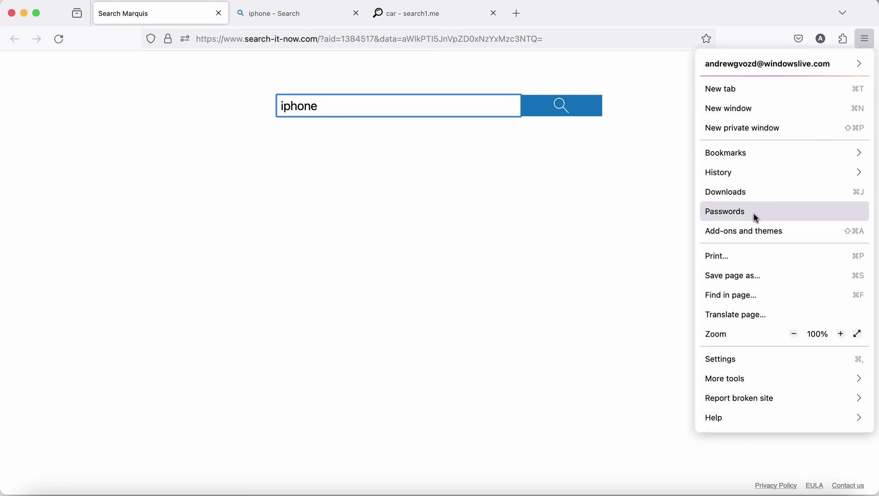
{"action": "left_click", "coordinate": [740, 230]}
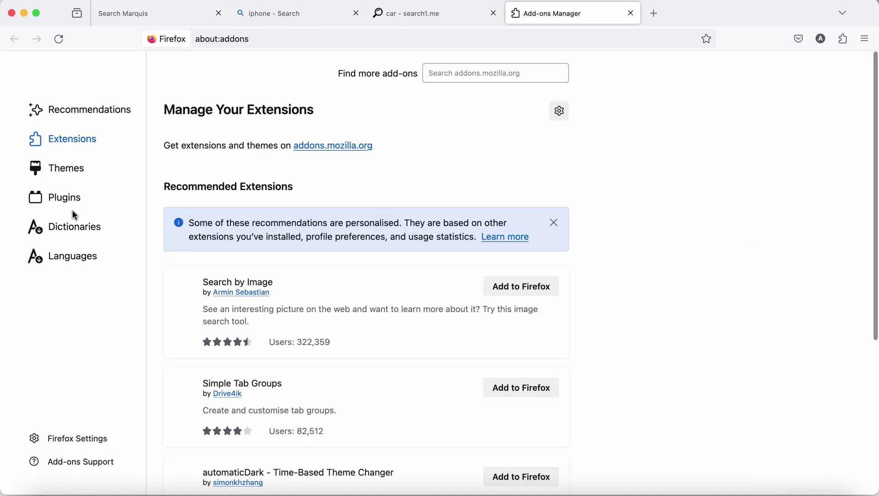
{"action": "scroll", "coordinate": [412, 269], "scroll_direction": "down", "scroll_amount": 1}
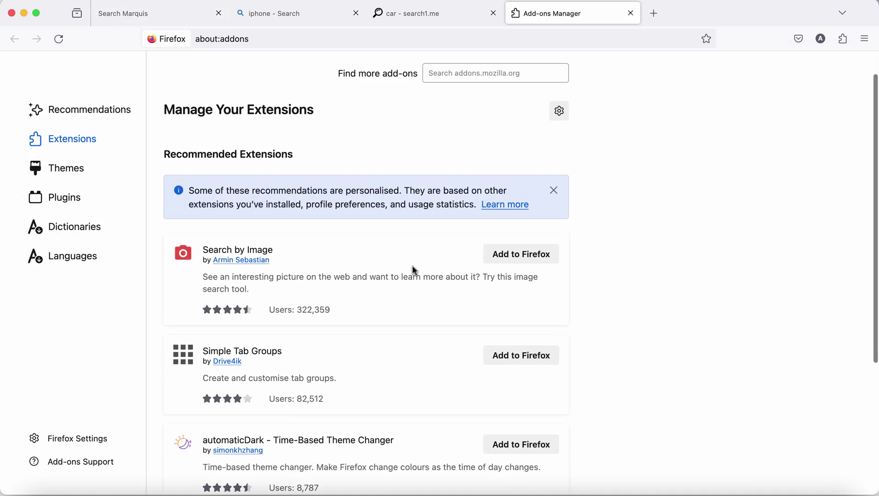
{"action": "scroll", "coordinate": [518, 228], "scroll_direction": "down", "scroll_amount": 2}
{"action": "scroll", "coordinate": [518, 228], "scroll_direction": "up", "scroll_amount": 3}
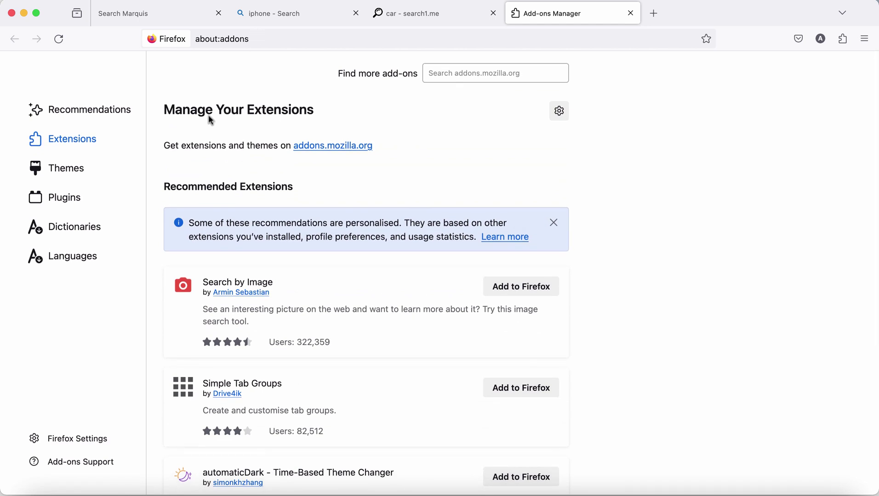
- Trash the WhatsApp (old) app from Finder's Applications folder, then close the Finder window
{"action": "left_click", "coordinate": [39, 487]}
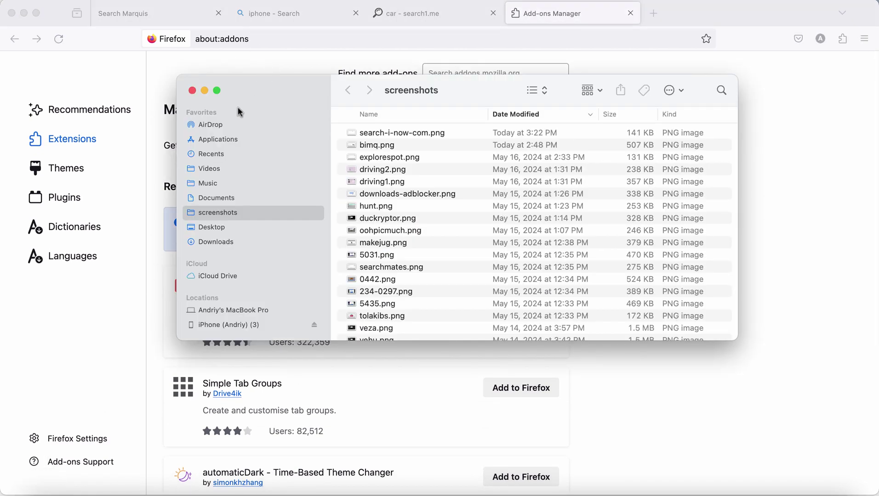
{"action": "left_click", "coordinate": [230, 139]}
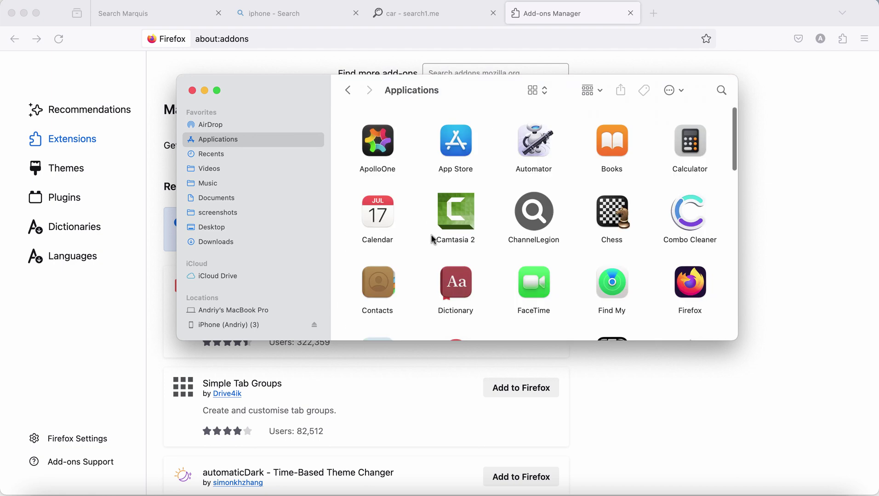
{"action": "scroll", "coordinate": [432, 237], "scroll_direction": "down", "scroll_amount": 4}
{"action": "scroll", "coordinate": [434, 239], "scroll_direction": "down", "scroll_amount": 15}
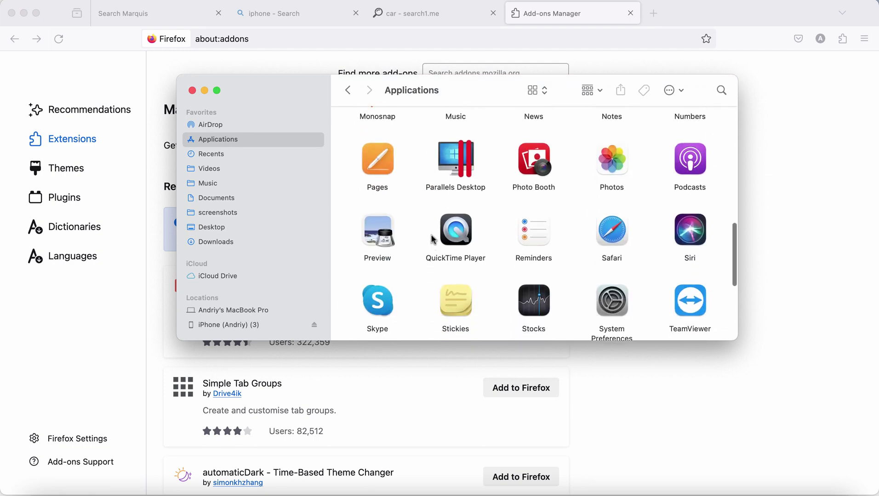
{"action": "scroll", "coordinate": [433, 239], "scroll_direction": "down", "scroll_amount": 5}
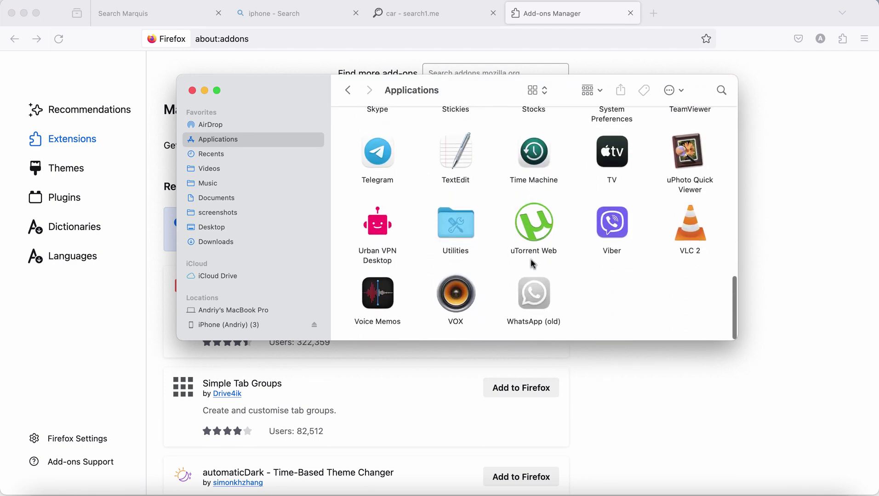
{"action": "left_click", "coordinate": [540, 304]}
{"action": "right_click", "coordinate": [541, 304]}
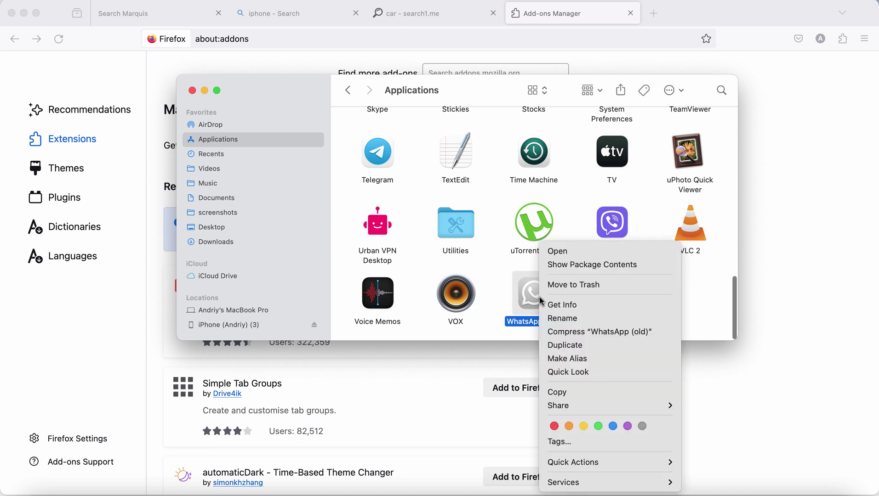
{"action": "left_click", "coordinate": [568, 284]}
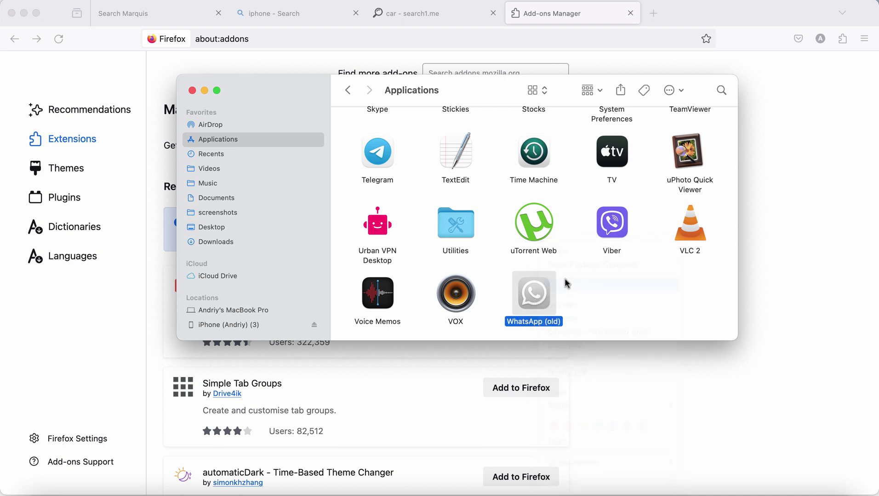
{"action": "left_click", "coordinate": [193, 90]}
- Load combocleaner.com in the Firefox address bar
{"action": "left_click", "coordinate": [239, 43]}
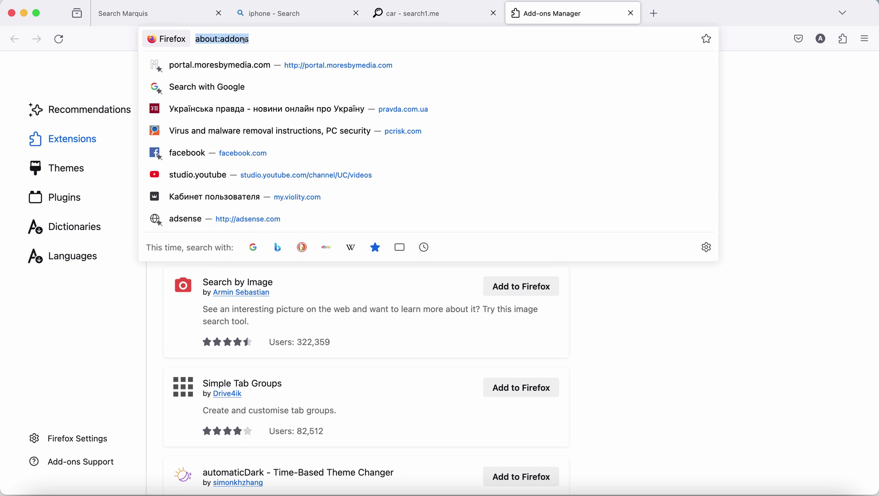
{"action": "type", "text": "co"}
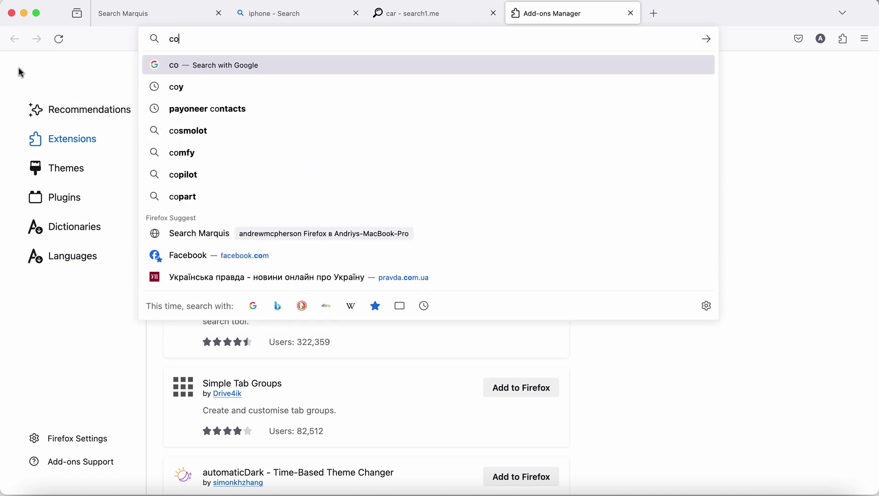
{"action": "type", "text": "mboc"}
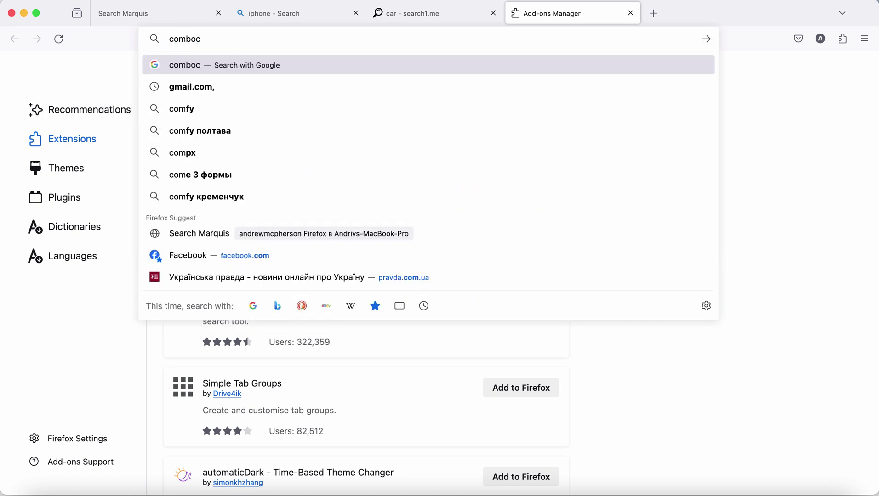
{"action": "type", "text": "leaner.com"}
{"action": "key", "text": "Return"}
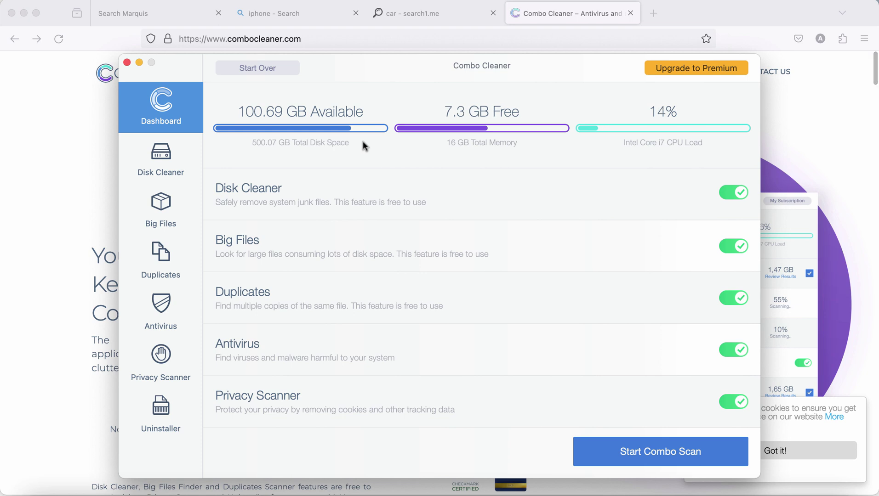
- Start the Combo Scan from the Combo Cleaner Dashboard
{"action": "left_click", "coordinate": [619, 457]}
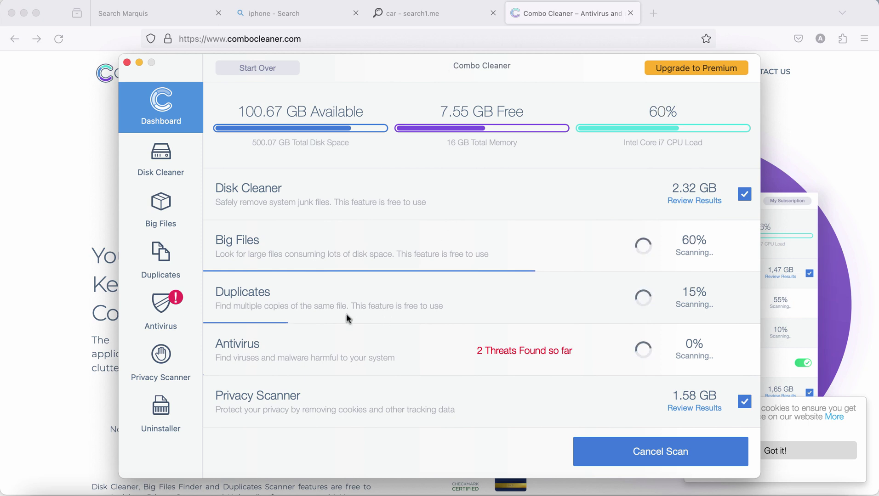
- Show the Antivirus quick scan results: 2 threats, 1.zip and Install-7.dmg in Downloads
{"action": "left_click", "coordinate": [172, 309]}
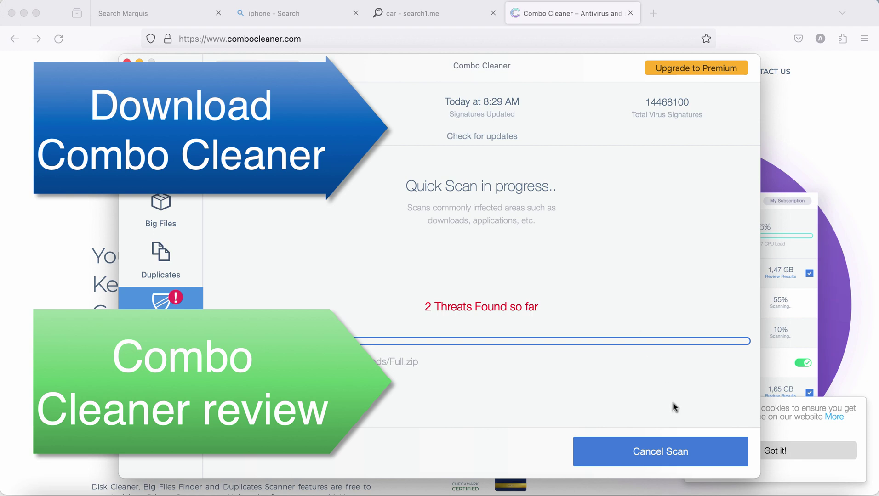
{"action": "left_click", "coordinate": [667, 459]}
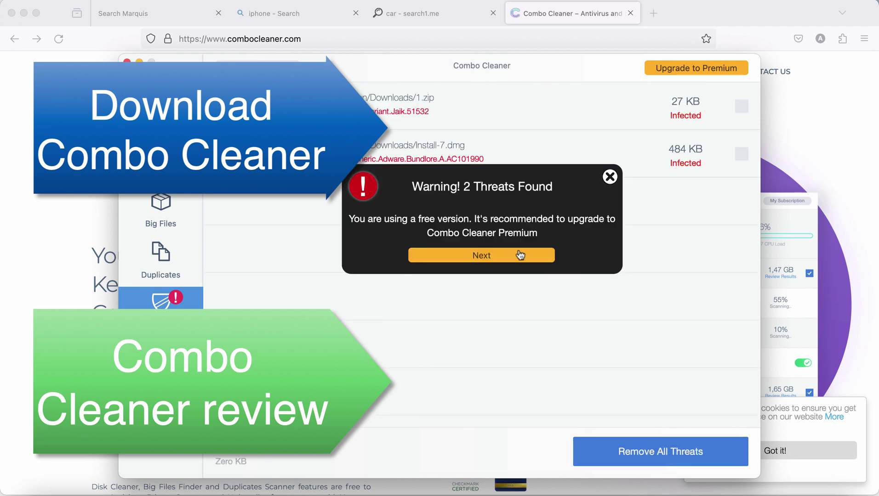